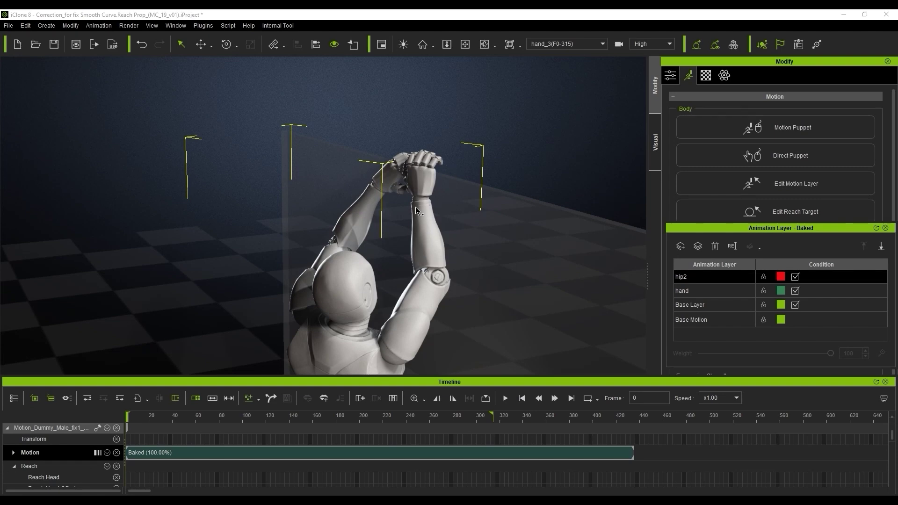
Step: Review the climb, then select the left hand's Box_0 reach target for editing
click(505, 399)
click(788, 205)
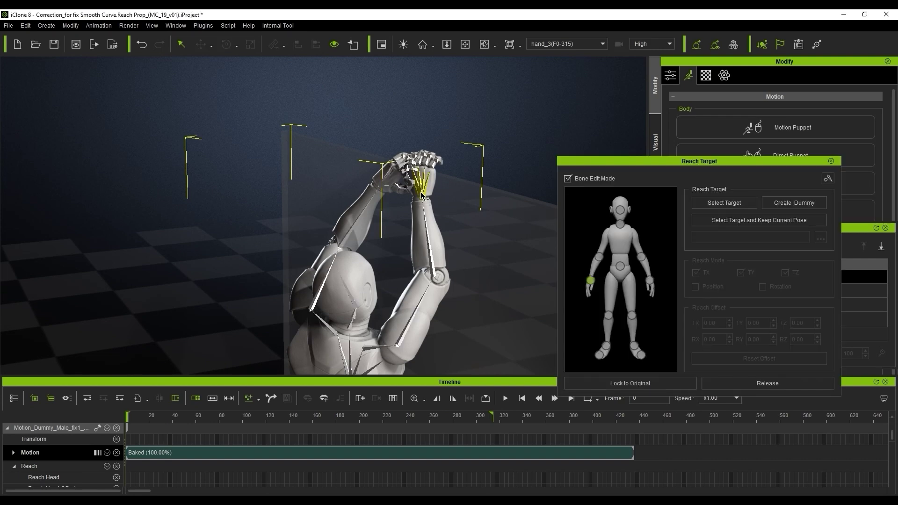
double_click(448, 184)
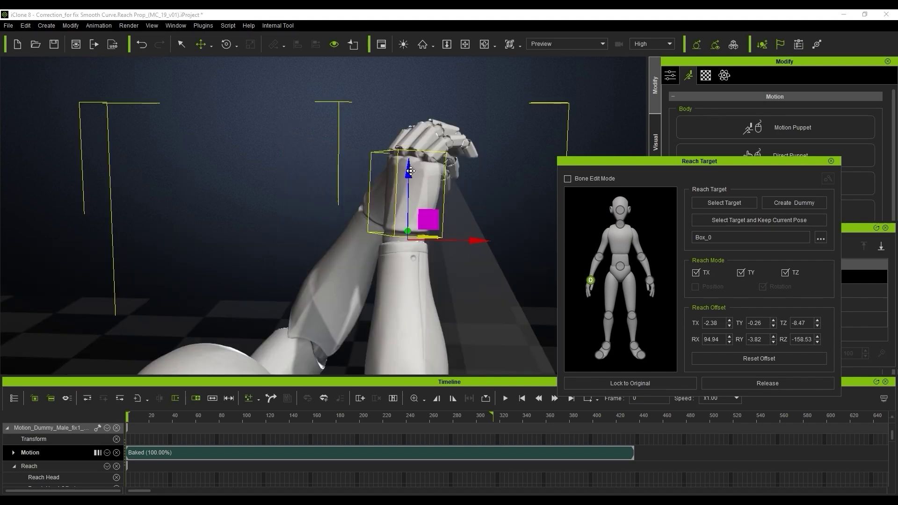
Step: Lower, rotate and slide Box_0 along Y so the hand rests on the wall top
drag(412, 172, 410, 197)
drag(448, 278, 441, 272)
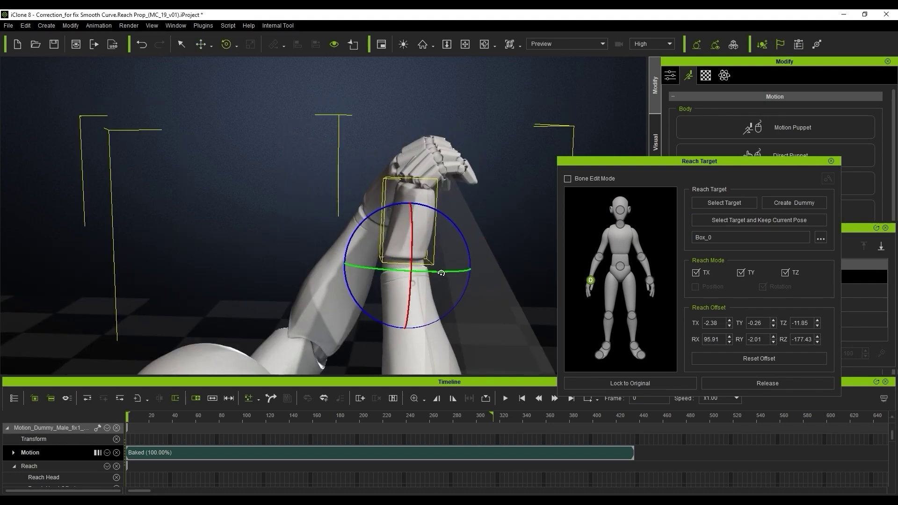
scroll(484, 266, down, 5)
key(w)
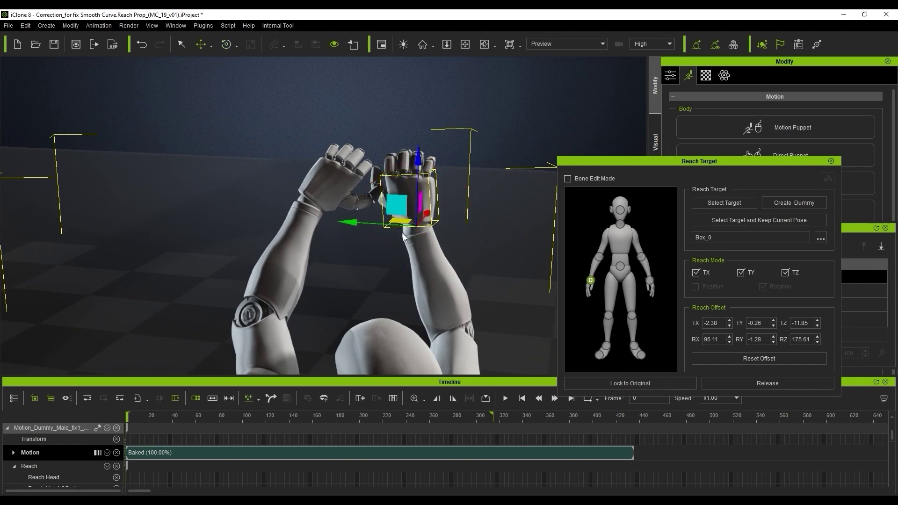
drag(355, 225, 454, 229)
scroll(506, 172, down, 3)
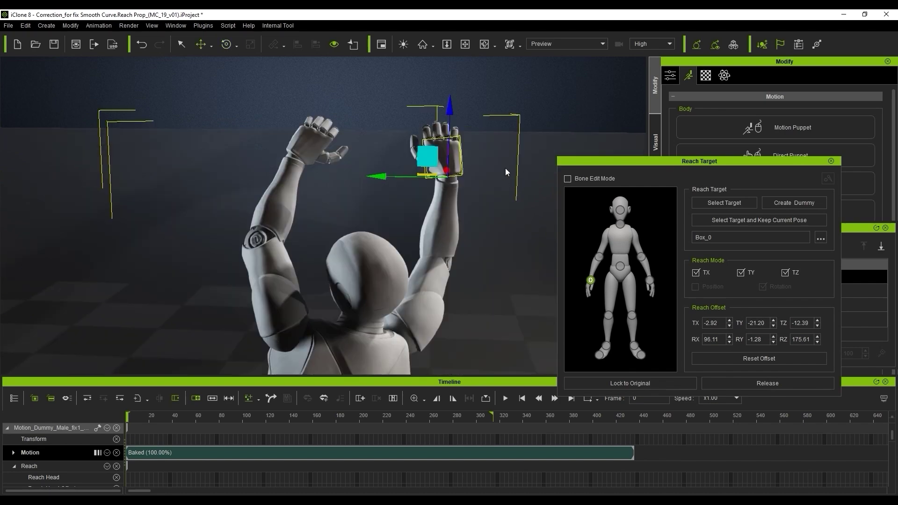
Step: Rotate and shift the second target along X to TX -2.61, TY 30.65, TZ -12.68, RX 89.24, then replay
right_drag(495, 221, 528, 226)
right_drag(406, 226, 371, 174)
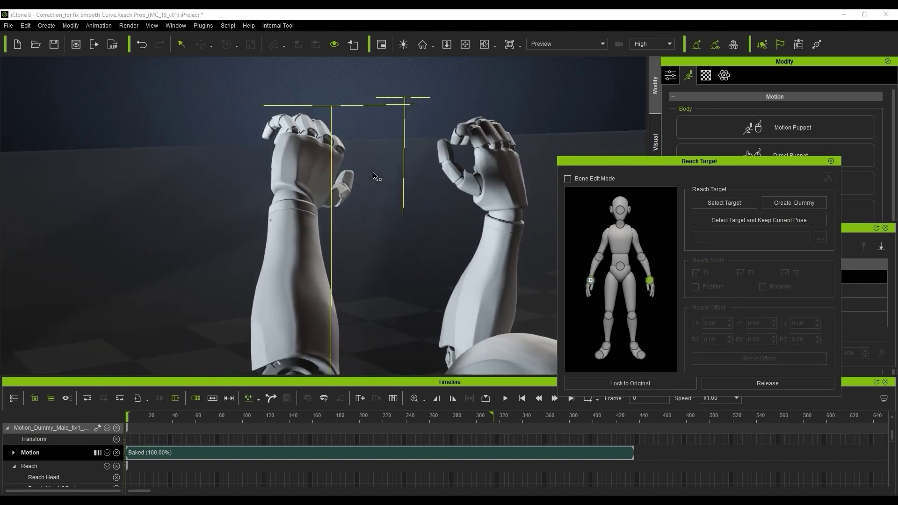
scroll(350, 160, up, 3)
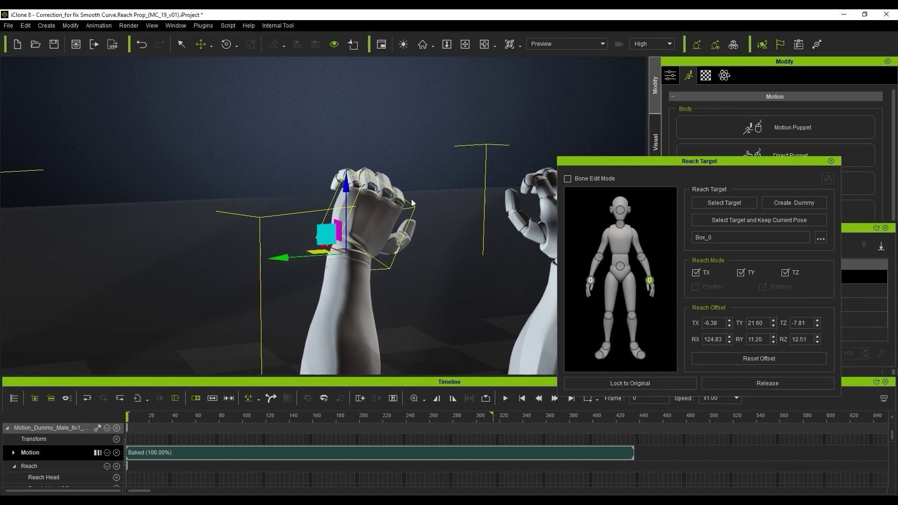
drag(303, 215, 306, 216)
right_drag(306, 216, 478, 244)
drag(387, 249, 362, 248)
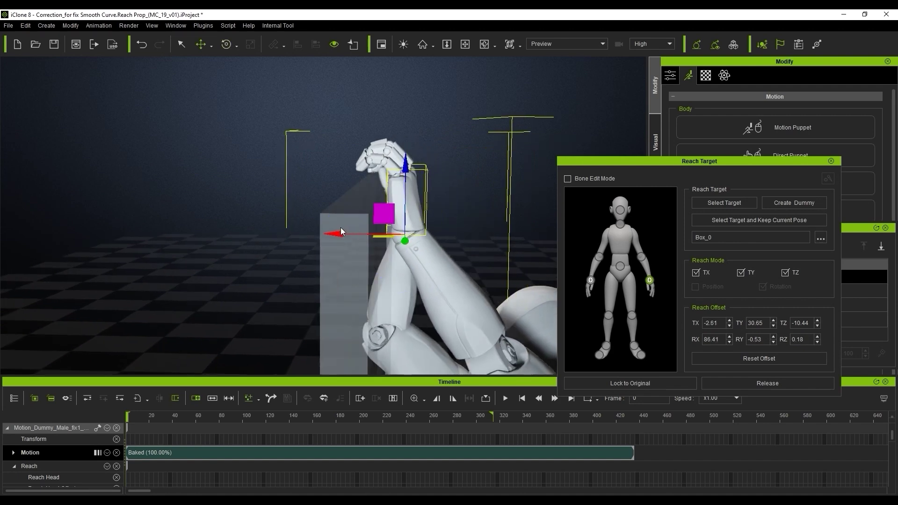
right_drag(363, 248, 388, 208)
key(e)
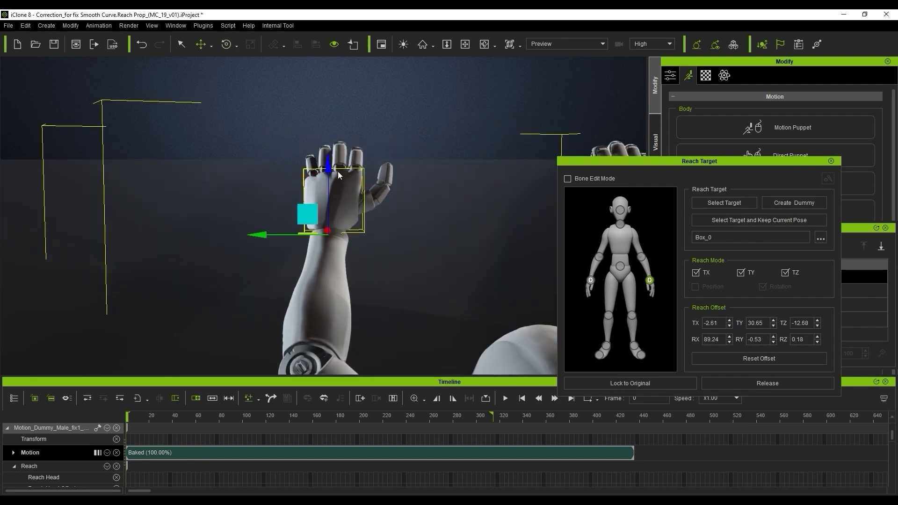
click(506, 398)
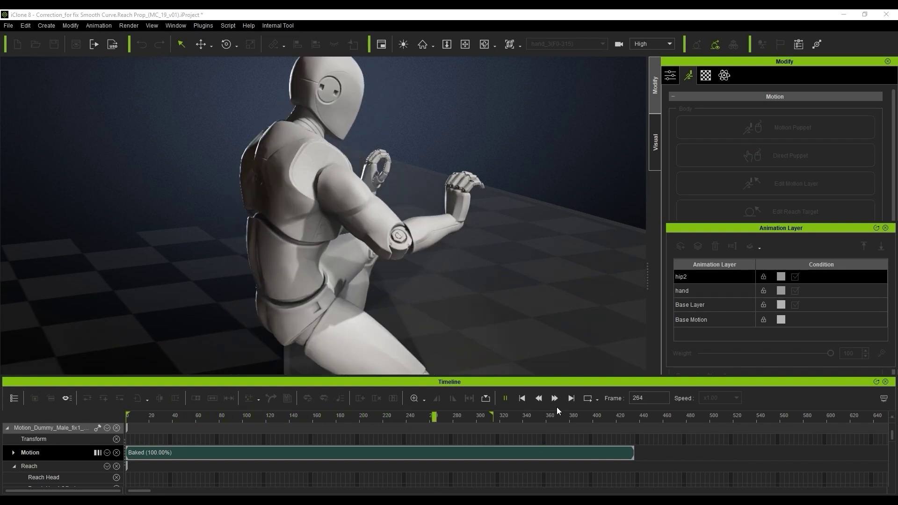
Step: Pause playback and scrub to frame 290, where both palms press the target
click(474, 417)
mouse_move(475, 417)
mouse_down()
mouse_move(421, 419)
mouse_move(458, 417)
mouse_up()
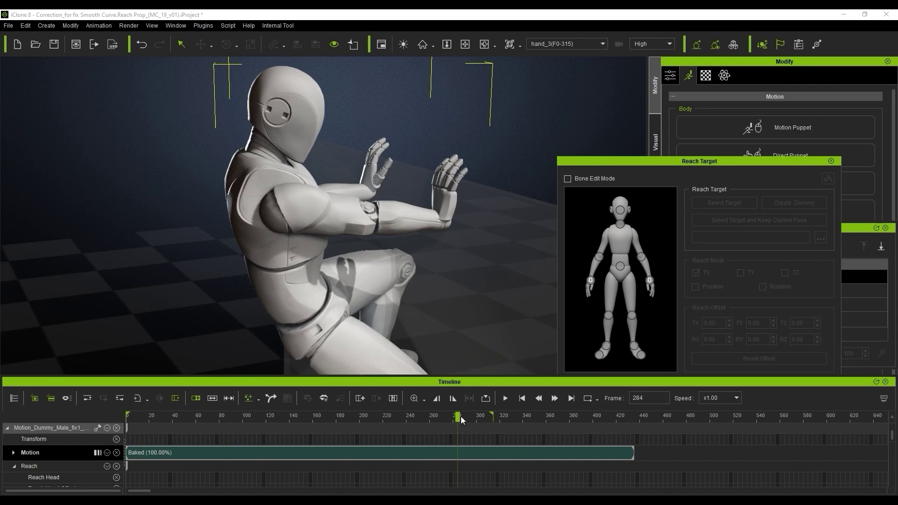
drag(458, 418, 465, 418)
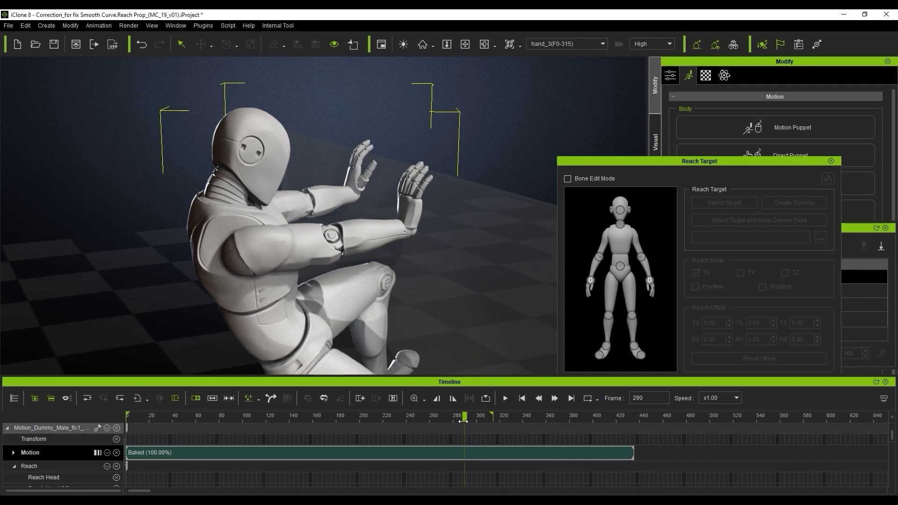
Step: At frame 270, release both hands from their reach targets
scroll(453, 450, down, 5)
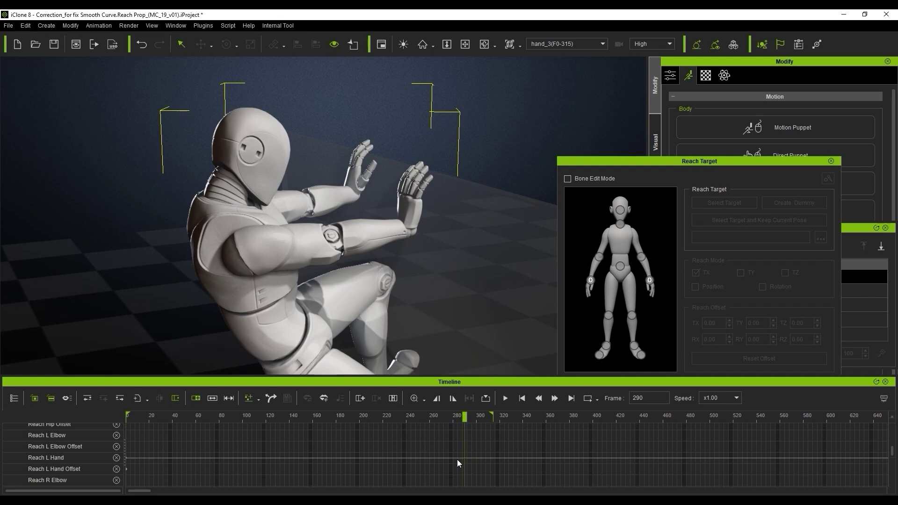
scroll(460, 464, down, 1)
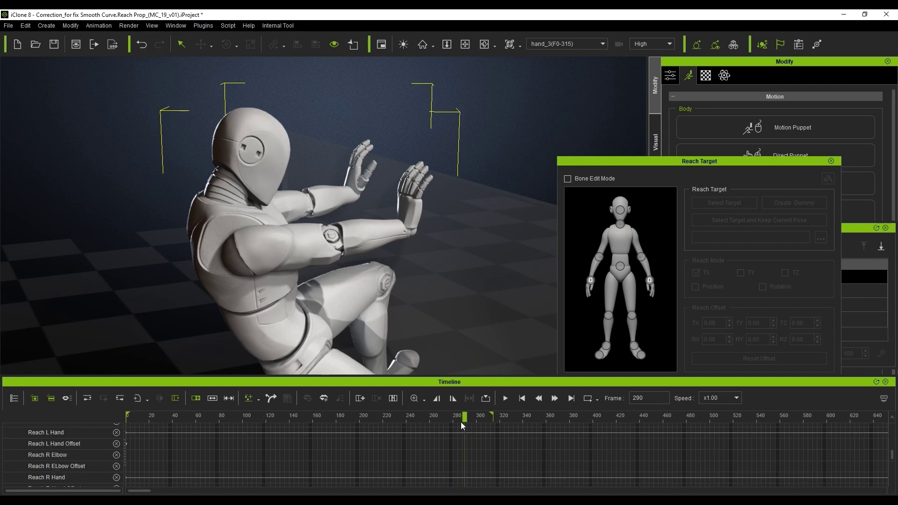
drag(461, 420, 441, 420)
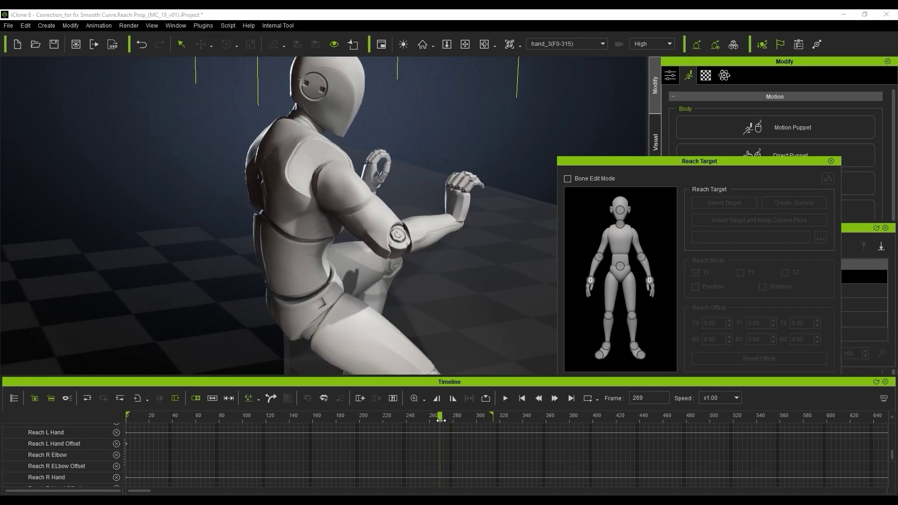
click(591, 280)
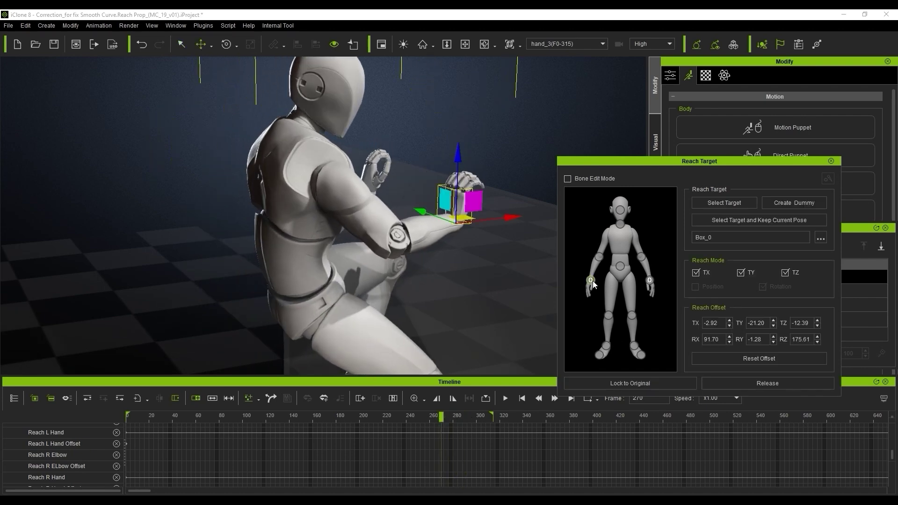
click(743, 384)
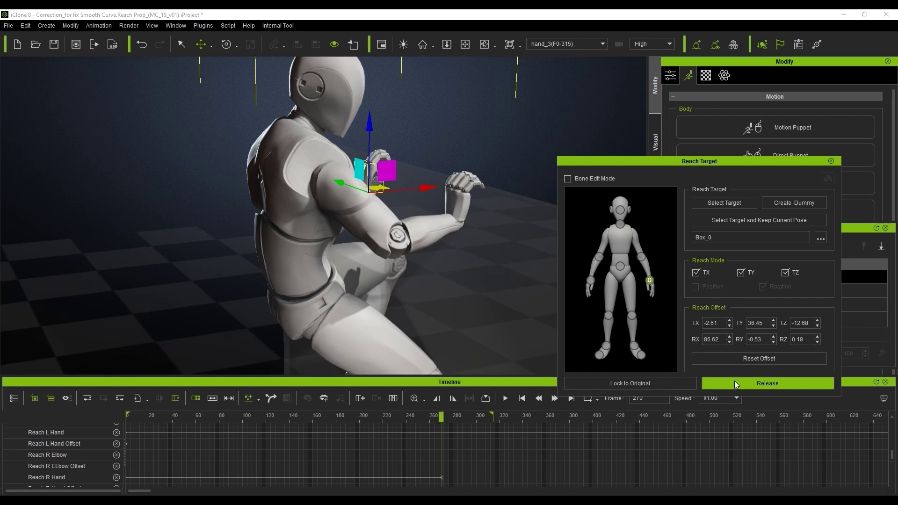
click(735, 384)
Step: Replay the climb from frame 0 and add a new animation layer
drag(443, 417, 488, 415)
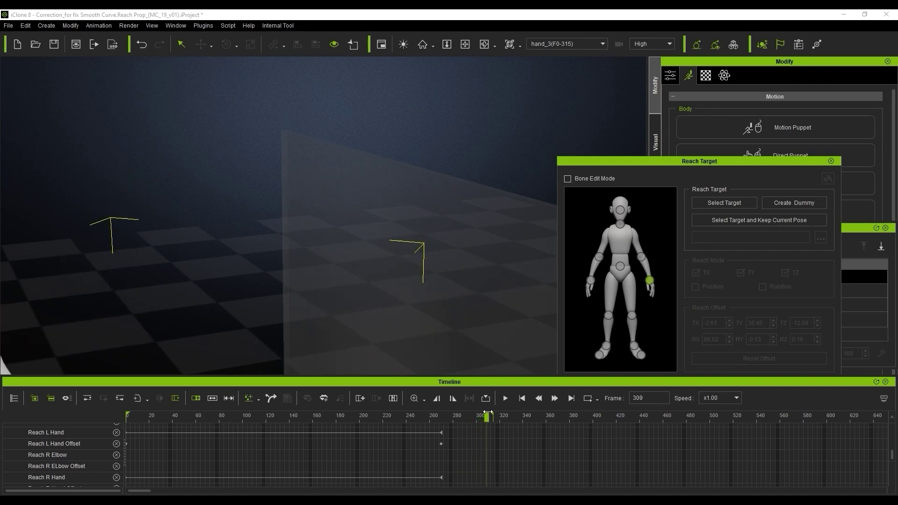
click(522, 399)
key(space)
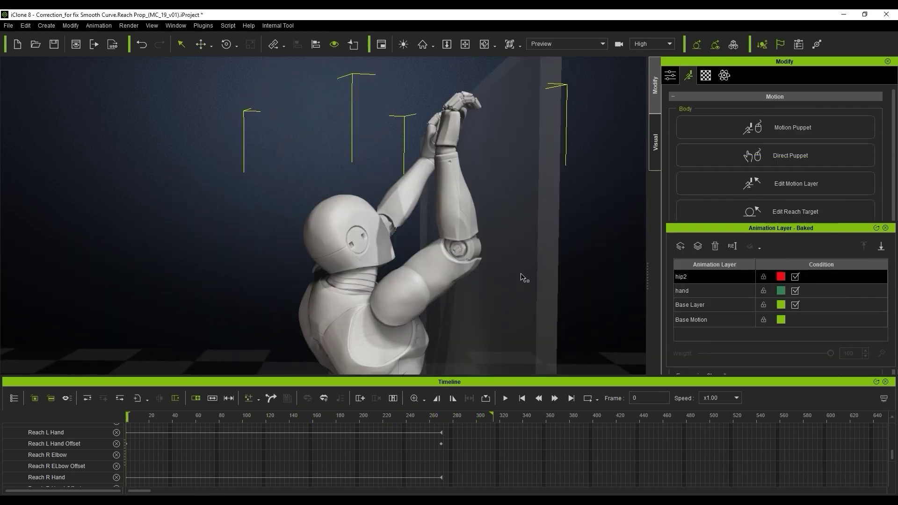
click(681, 246)
Step: Try moving the shoulder effectors on the new layer, then undo the adjustment
click(818, 193)
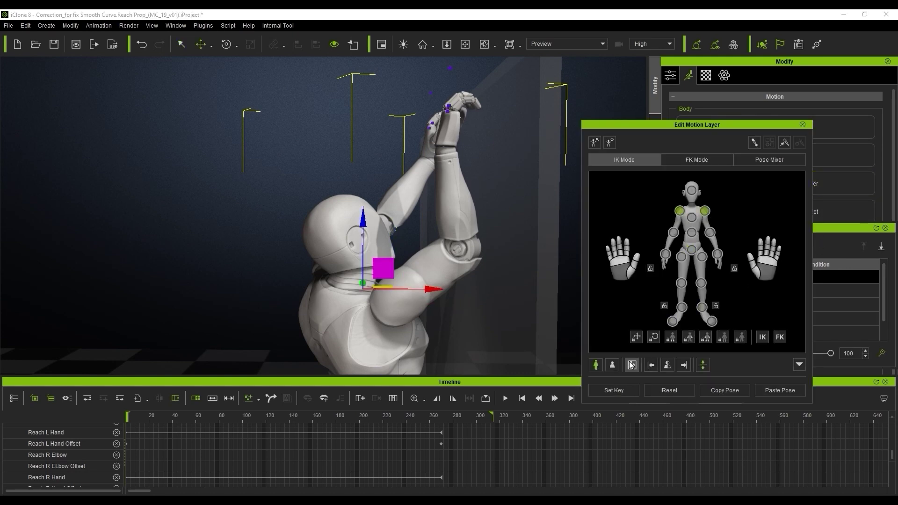
drag(362, 221, 361, 230)
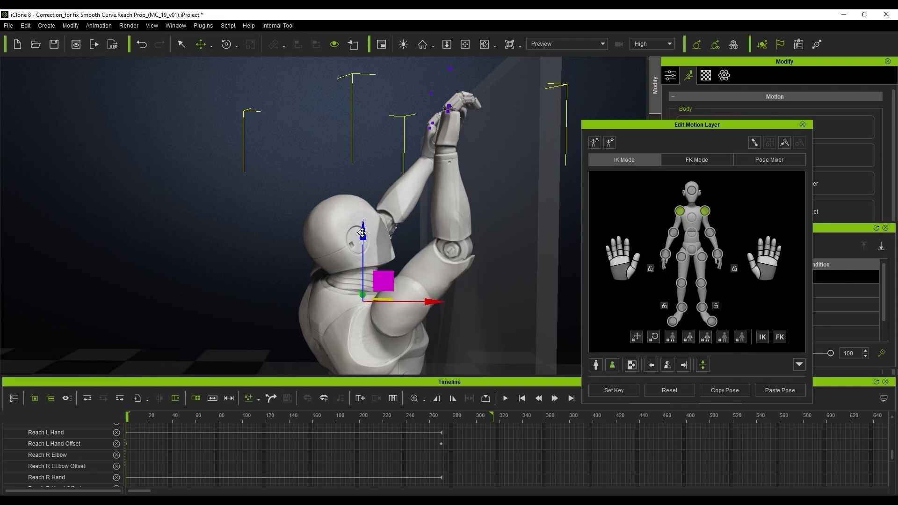
drag(434, 298, 426, 296)
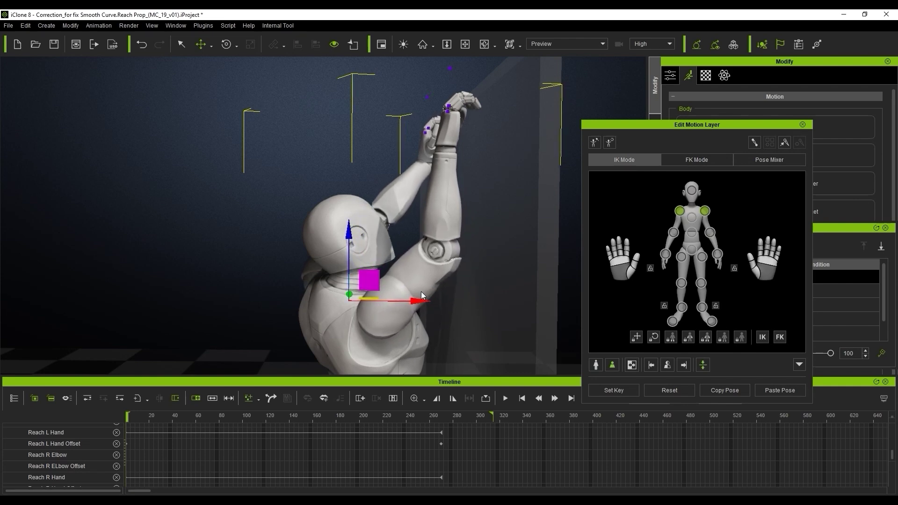
drag(125, 410, 160, 422)
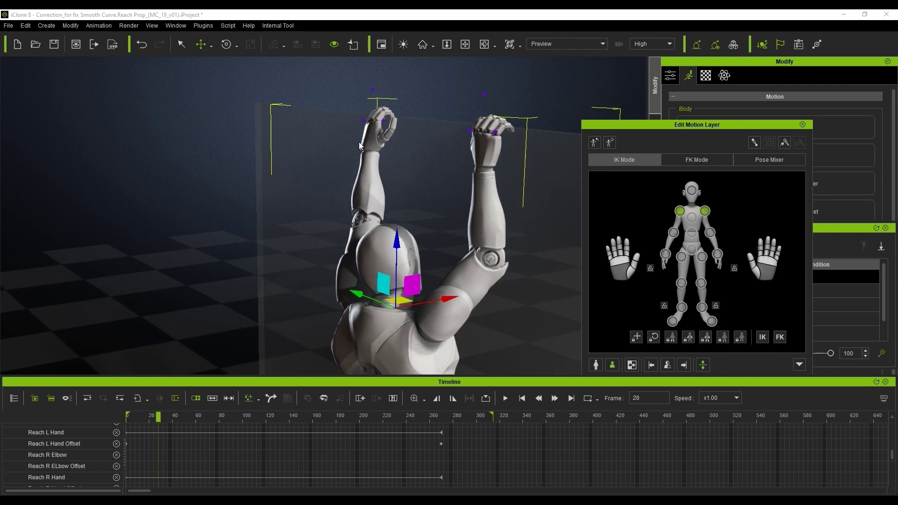
mouse_move(158, 418)
mouse_down()
mouse_move(108, 414)
mouse_move(236, 415)
mouse_move(156, 416)
mouse_up()
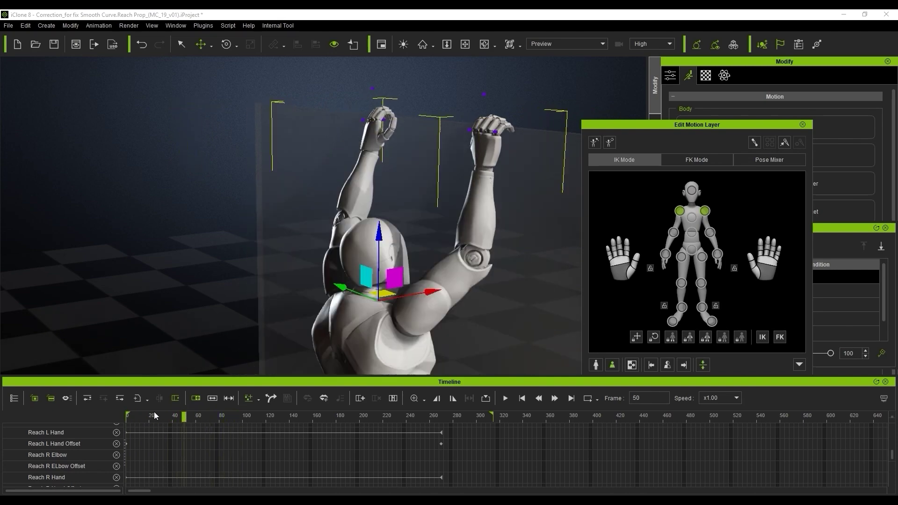
key(ctrl+z)
Step: Select the chest, shift it sideways and turn the upper body at frame 0
click(691, 218)
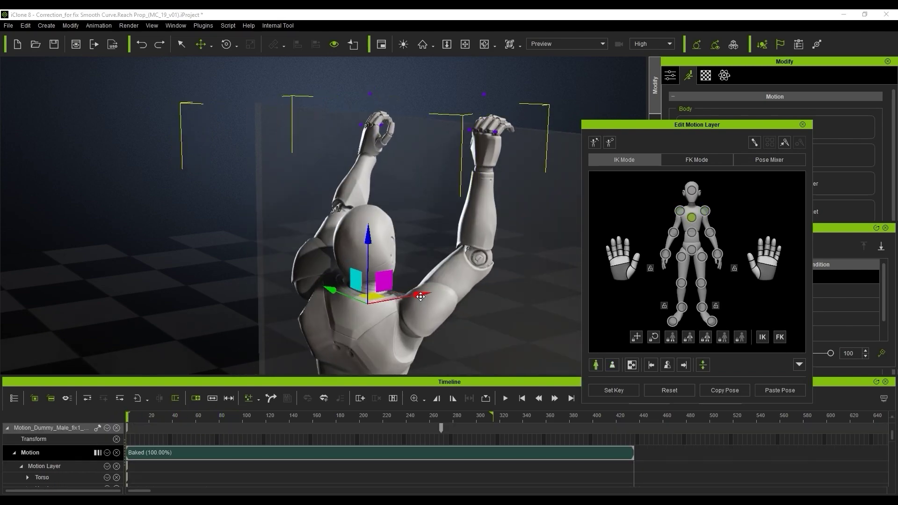
drag(421, 296, 434, 296)
click(144, 417)
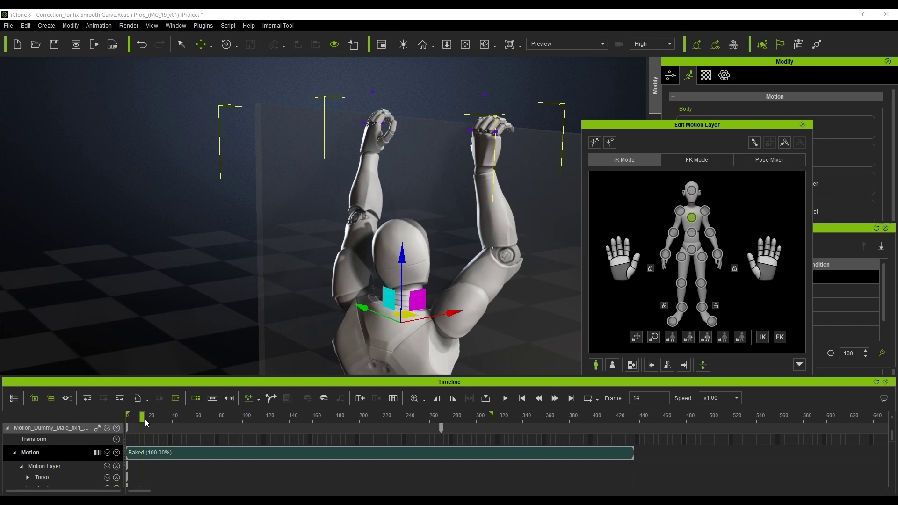
drag(144, 419, 120, 413)
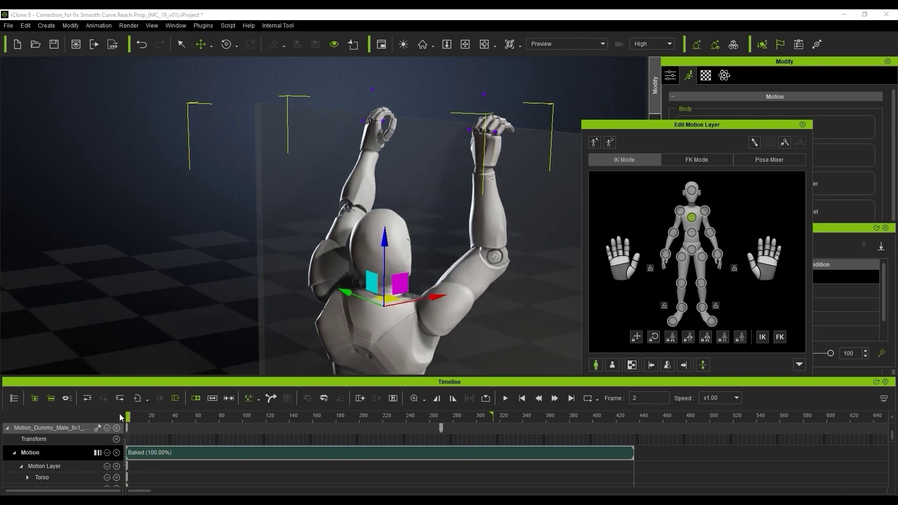
drag(418, 335, 408, 337)
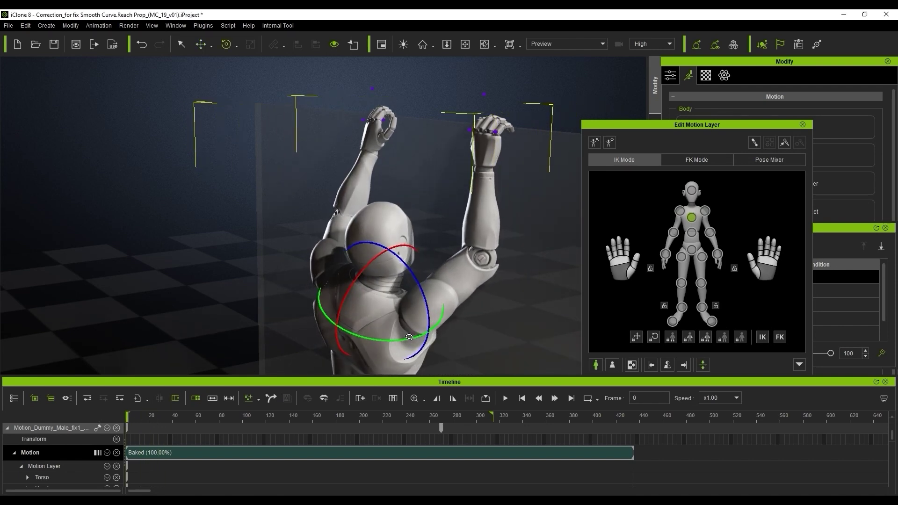